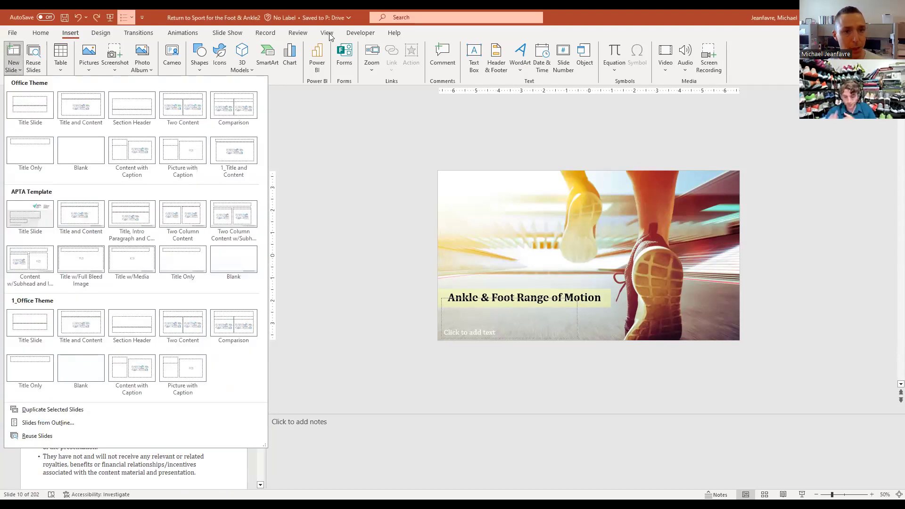
- Dismiss the New Slide layout gallery and bring up the View ribbon settings
click(328, 33)
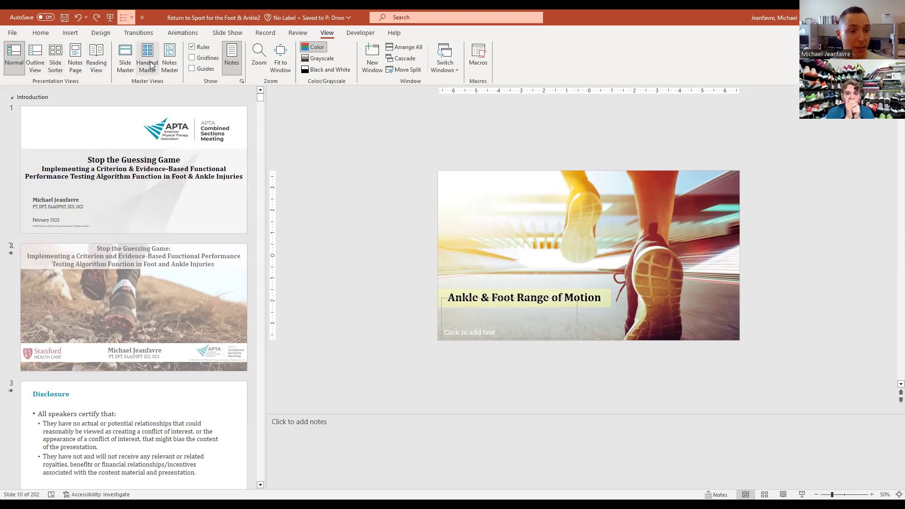
- Switch to Slide Master view and select the top slide master
click(129, 63)
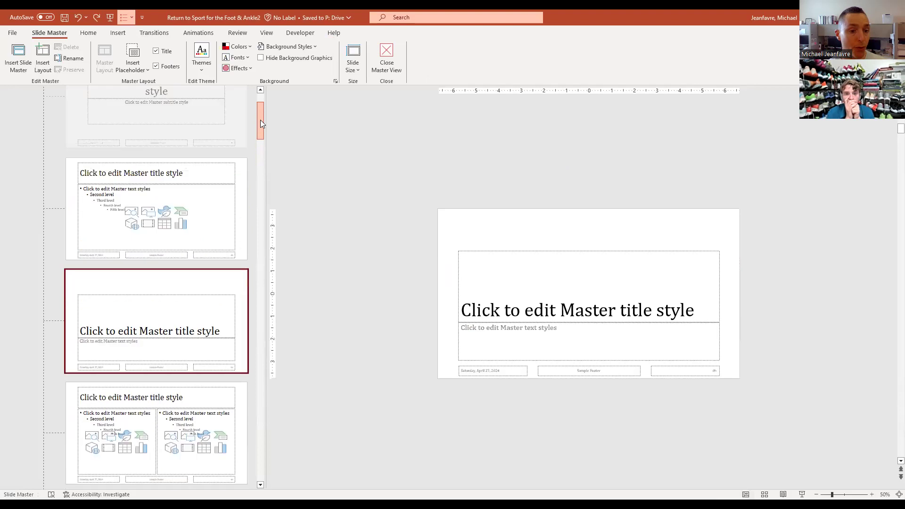
drag(260, 120, 264, 103)
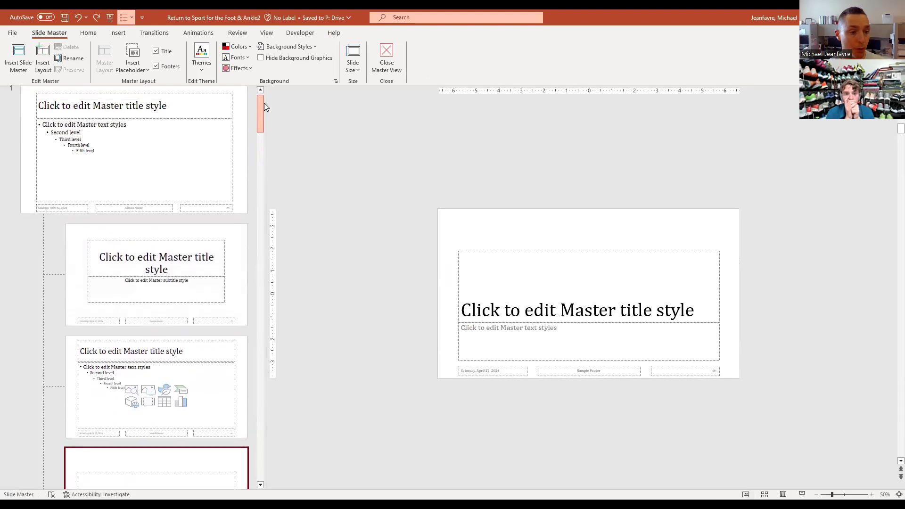
click(134, 131)
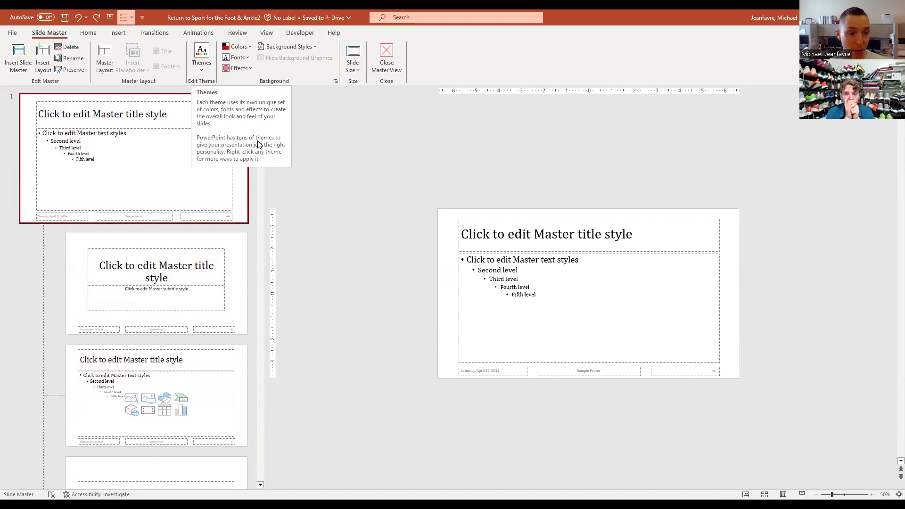
- Browse the theme Fonts and Colors lists, closing both unchanged
click(238, 57)
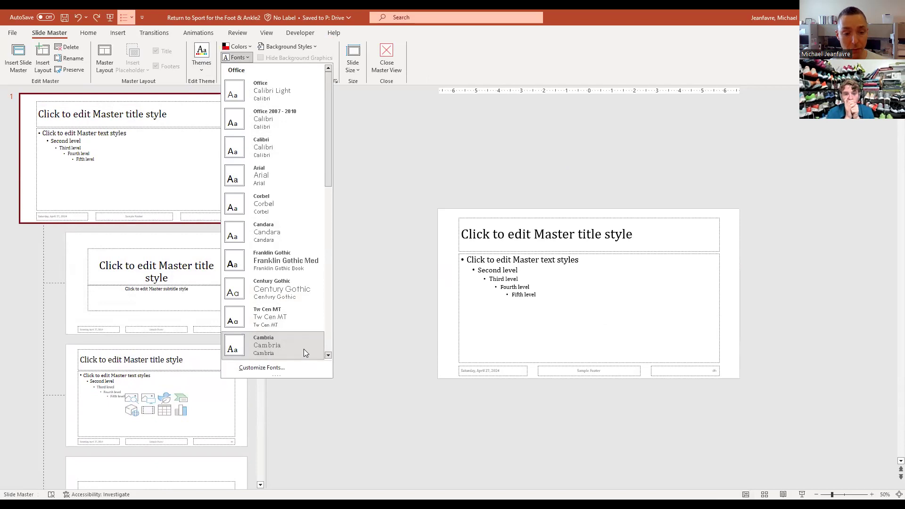
click(394, 353)
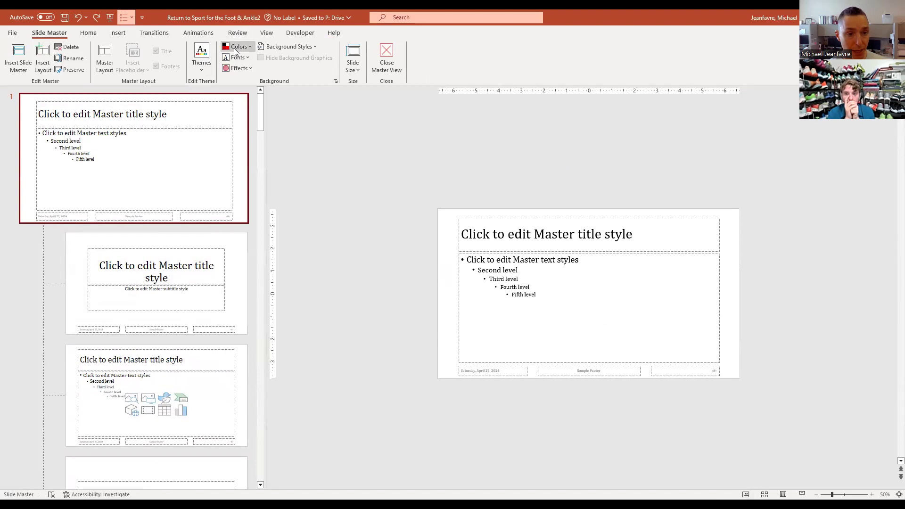
click(235, 47)
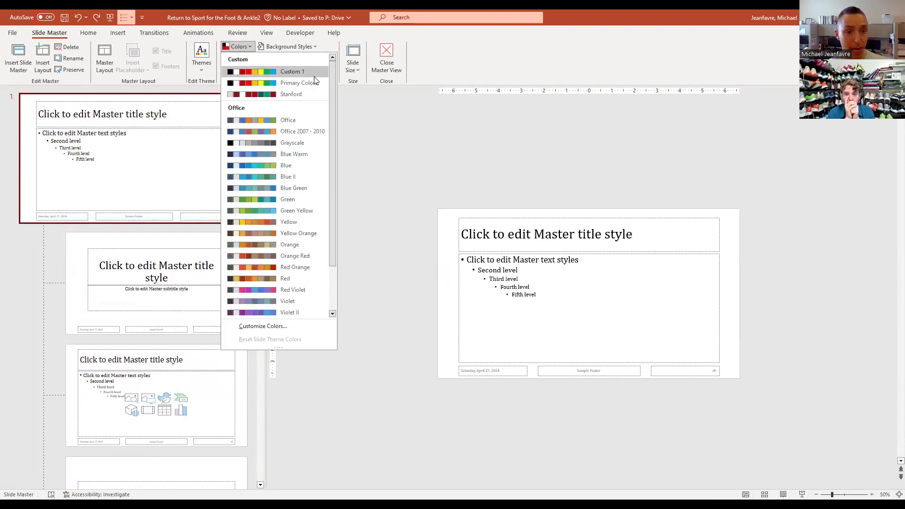
click(177, 180)
- Select the Section Header layout and its date footer placeholder
scroll(175, 184, down, 6)
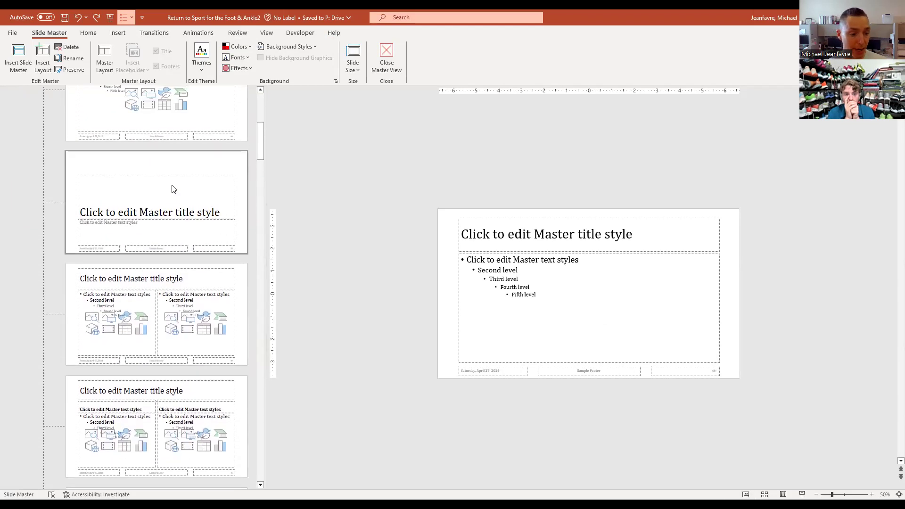
click(167, 243)
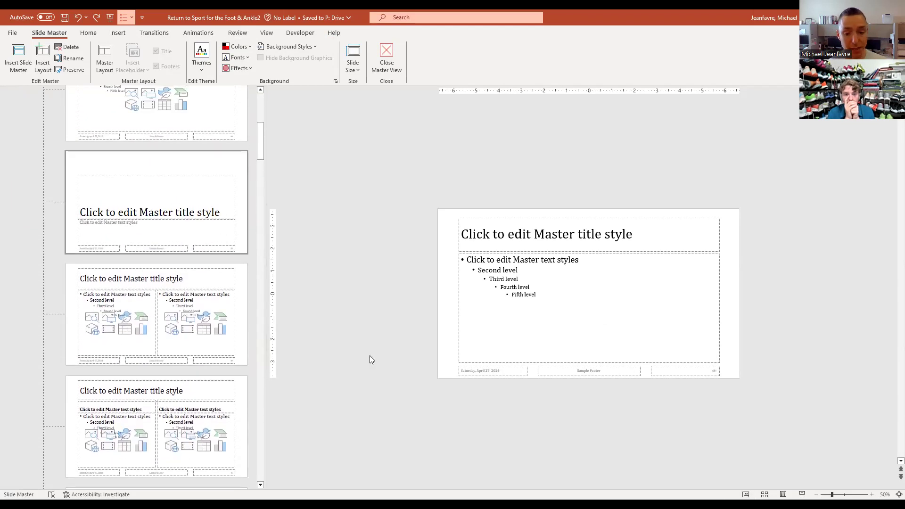
click(496, 377)
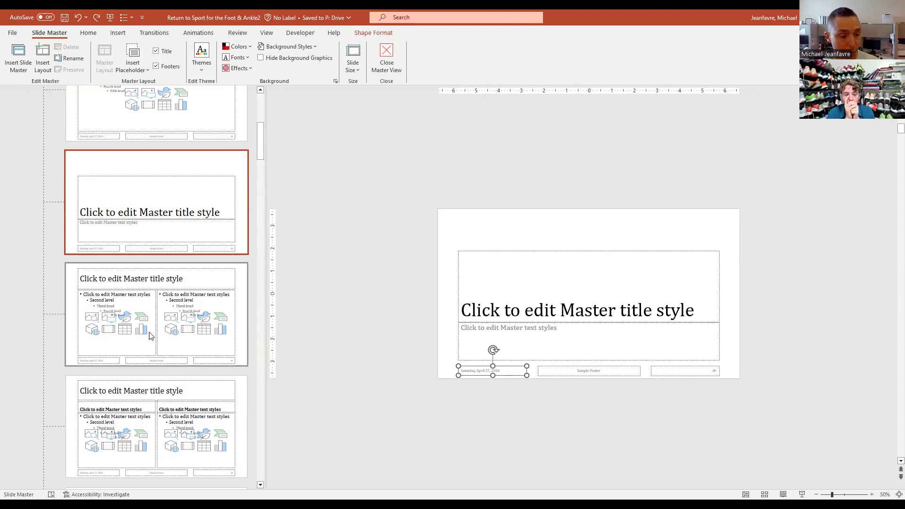
- Show the second slide master, glance at theme Effects, then close Master View
scroll(150, 335, down, 15)
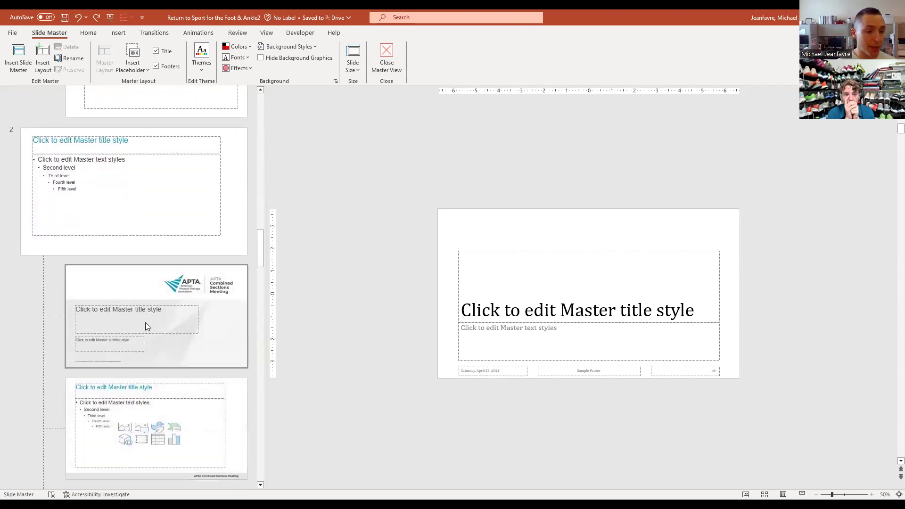
click(113, 220)
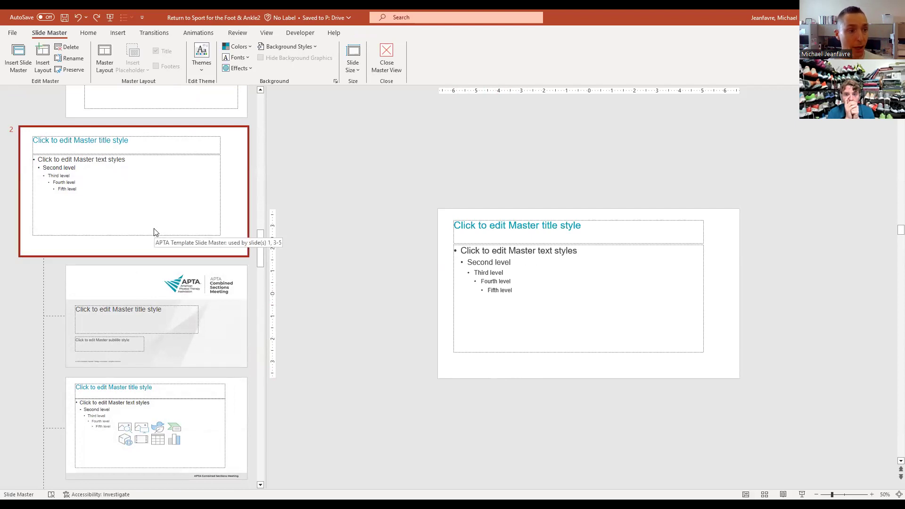
click(245, 67)
click(321, 115)
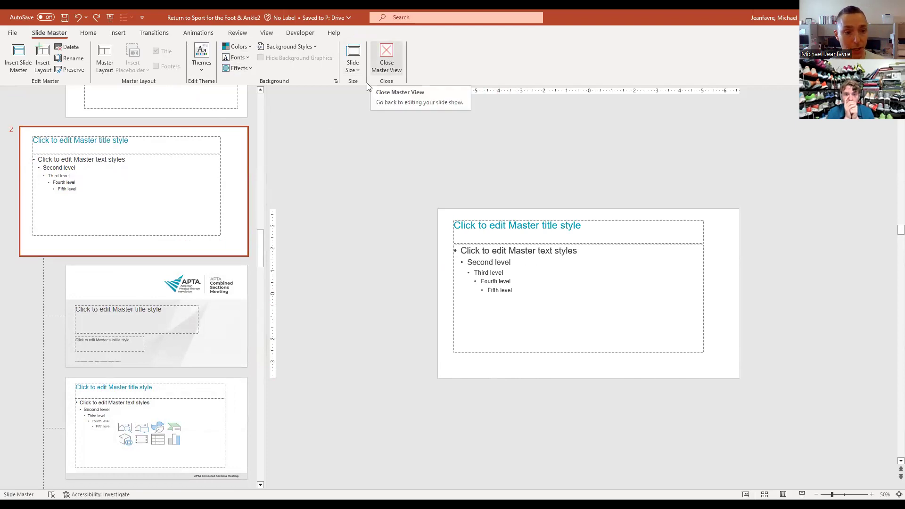
scroll(193, 274, up, 5)
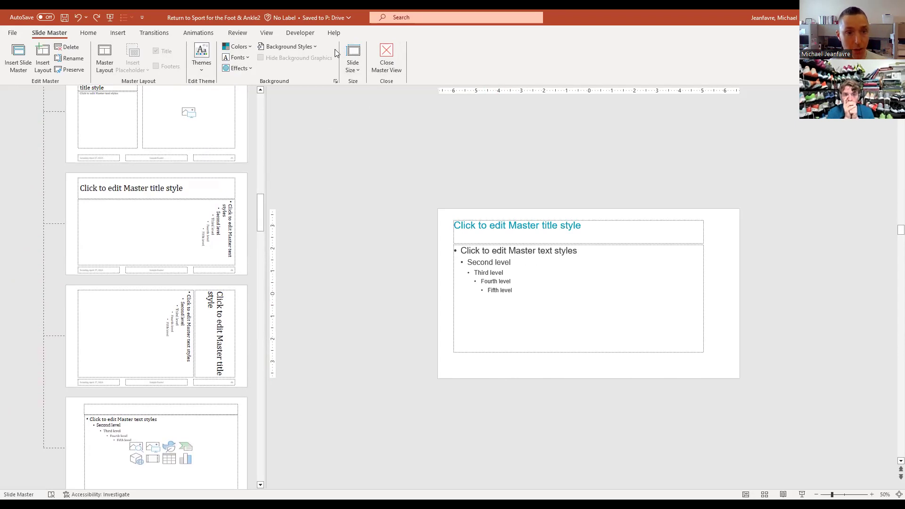
click(377, 62)
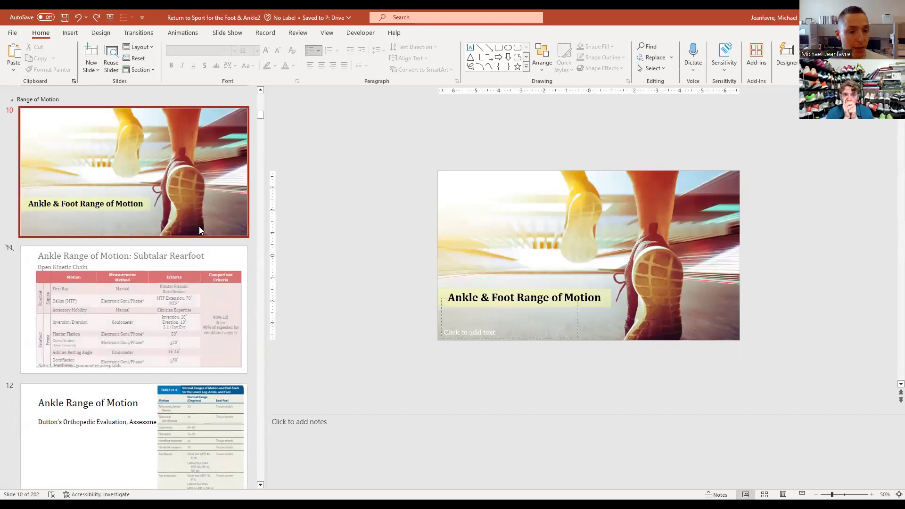
- Scroll the thumbnails to the top and look over Insert's New Slide layouts without adding one
drag(259, 116, 260, 74)
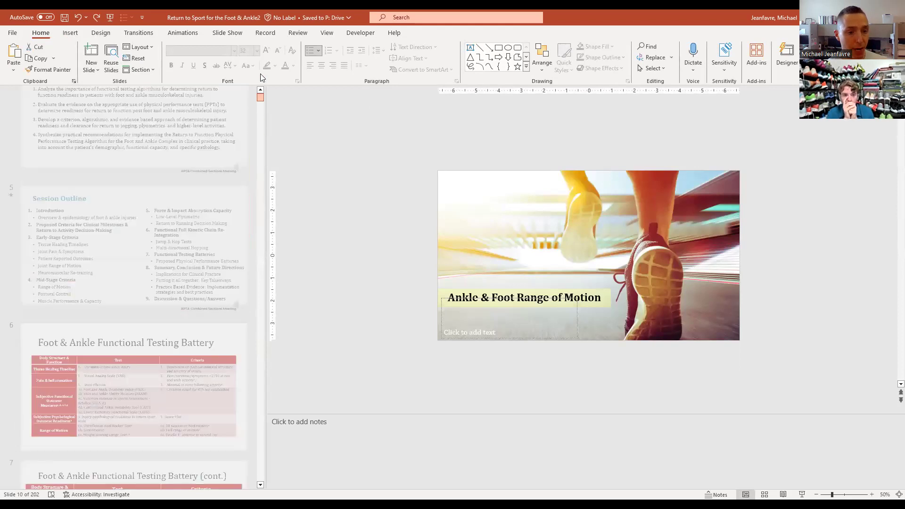
click(70, 33)
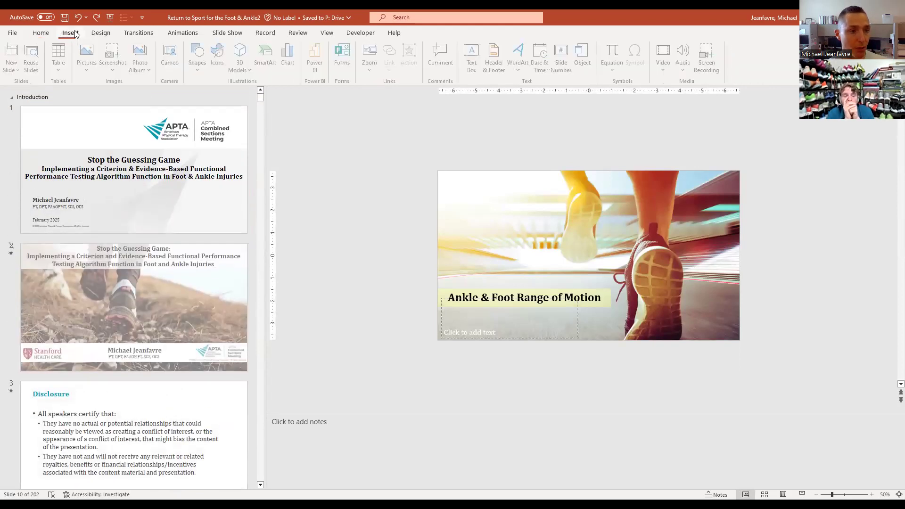
click(16, 76)
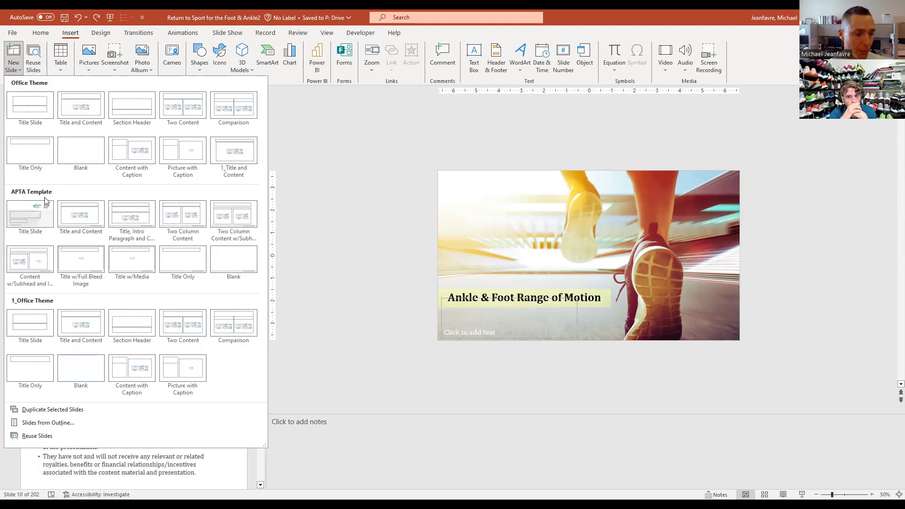
click(352, 192)
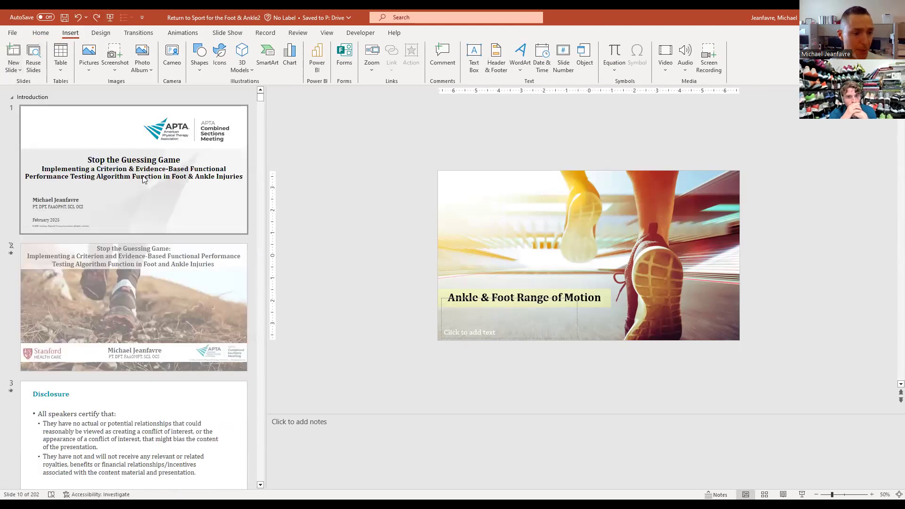
- Browse slides 1 and 3, then open slide 6, the Functional Testing Battery table
scroll(142, 189, down, 1)
scroll(142, 169, up, 1)
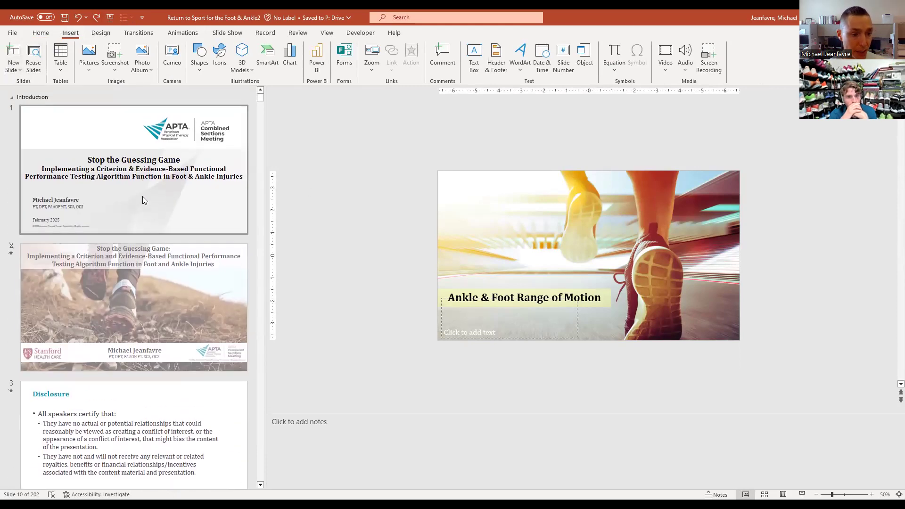
click(142, 197)
scroll(141, 261, down, 3)
click(143, 255)
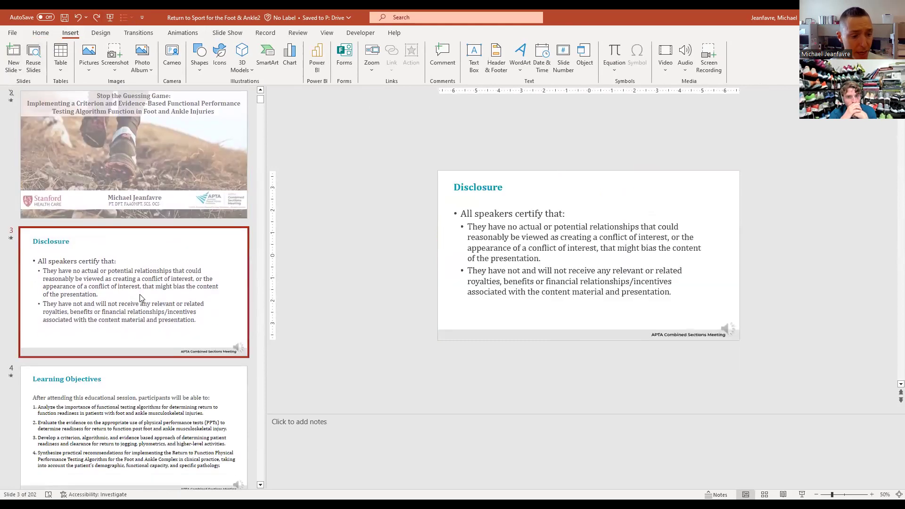
scroll(146, 236, down, 5)
scroll(152, 215, down, 3)
click(150, 233)
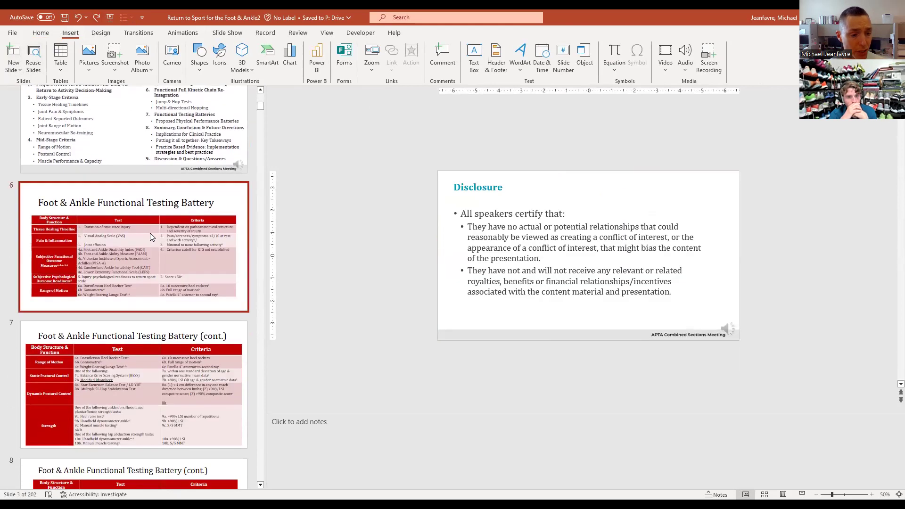
scroll(182, 229, down, 3)
scroll(172, 222, up, 5)
scroll(170, 218, up, 5)
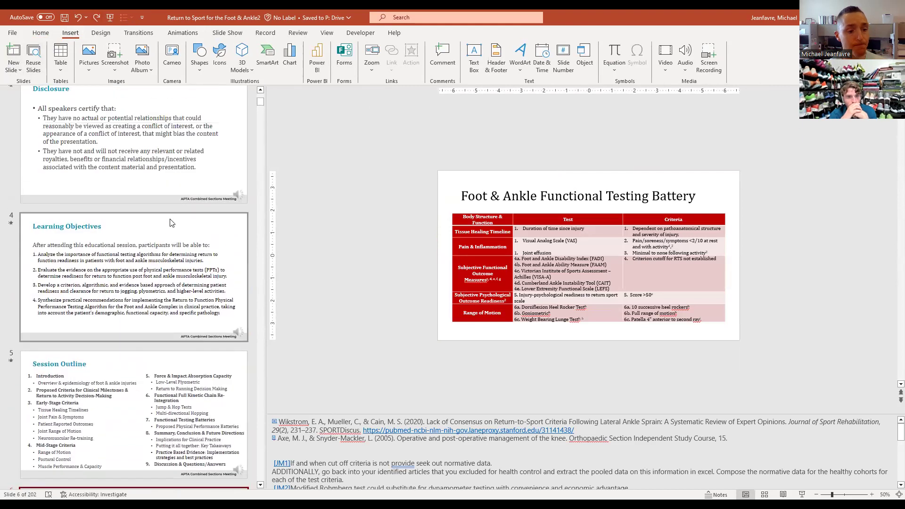
scroll(217, 214, up, 3)
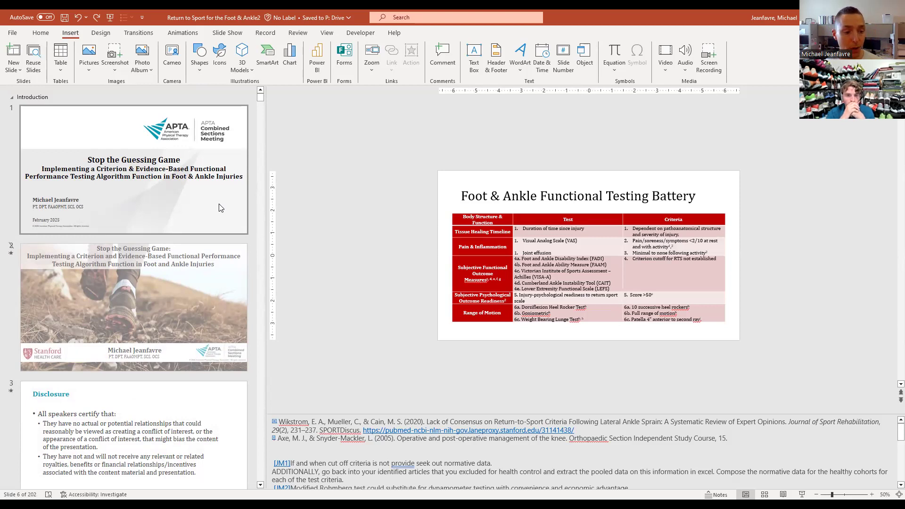
- Play the title video on slide 2, glance at slide 1, then return to slide 2
click(207, 276)
mouse_move(473, 266)
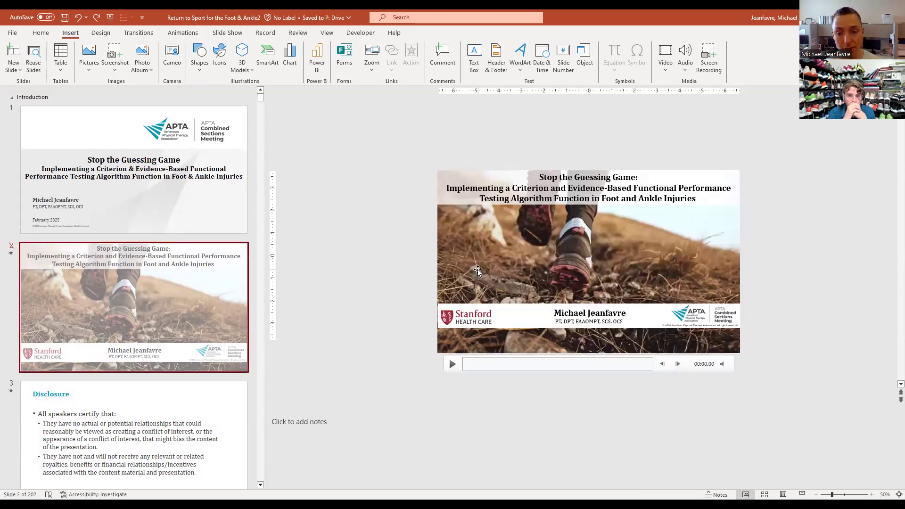
click(453, 364)
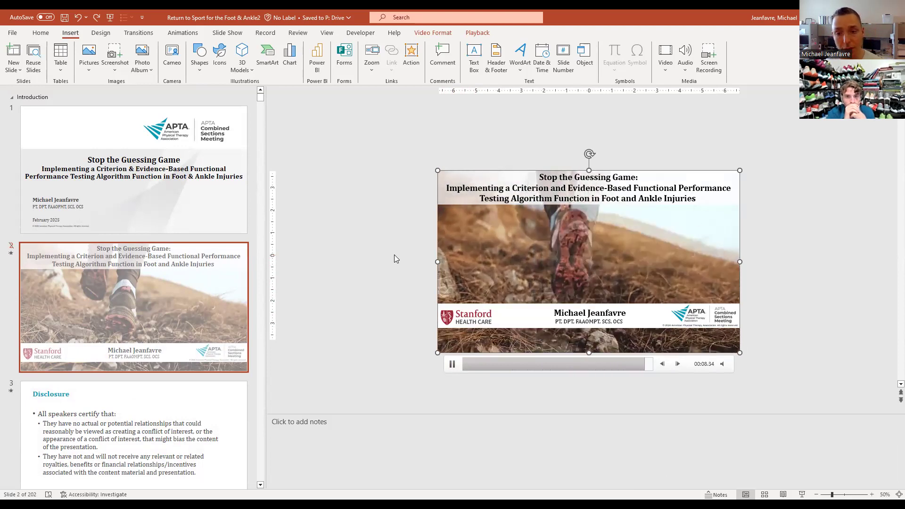
click(141, 147)
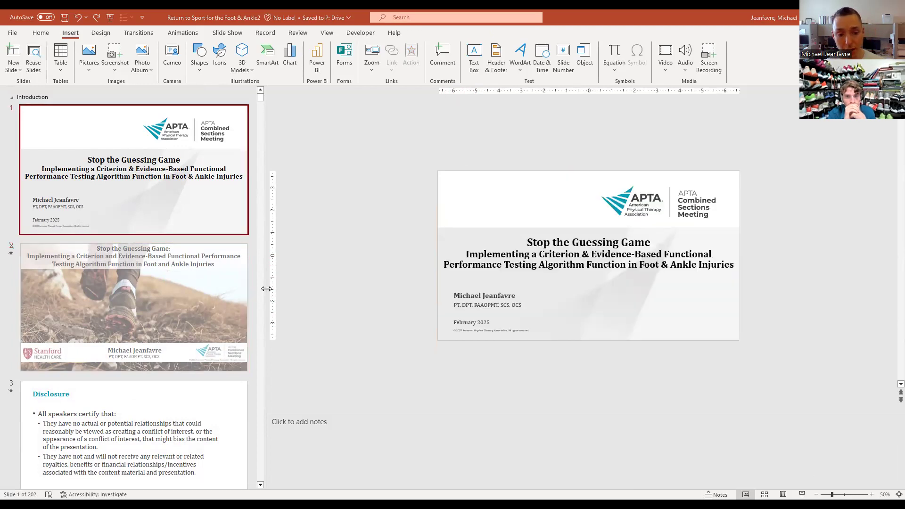
key(Down)
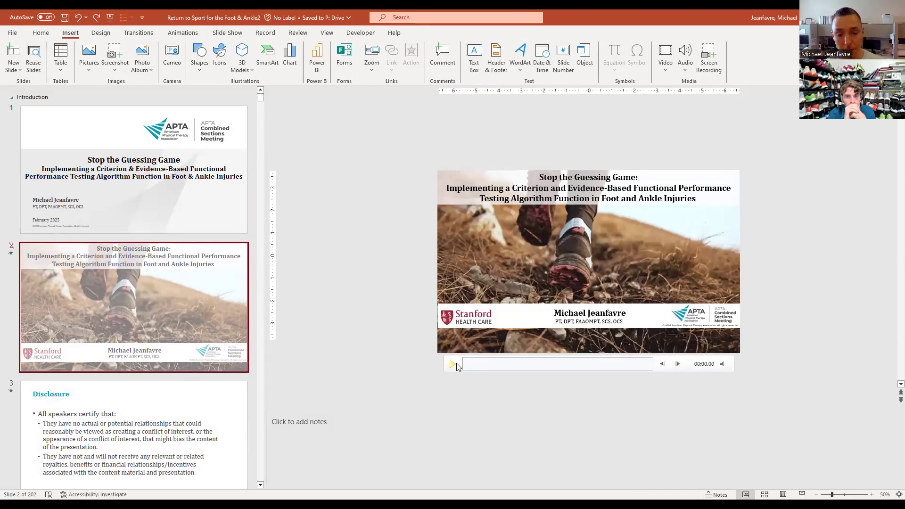
click(391, 270)
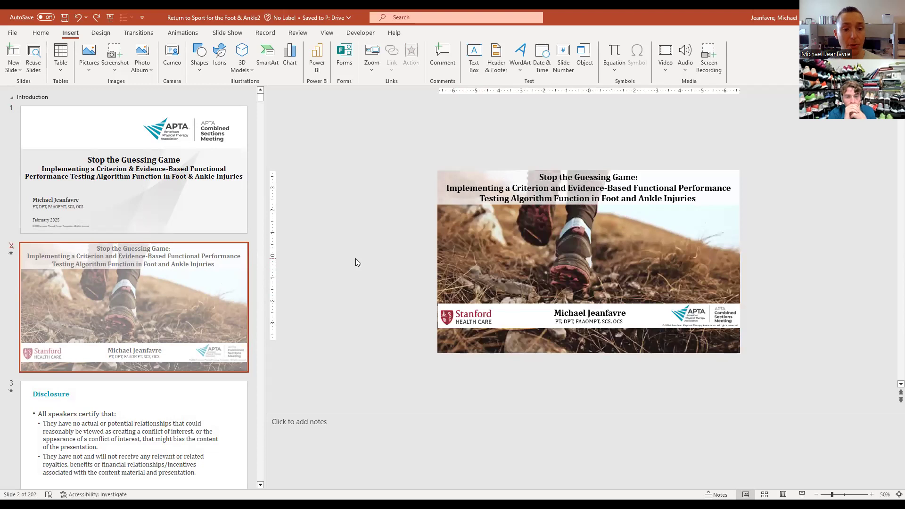
- Move down to slide 3, the Disclosure slide
key(Down)
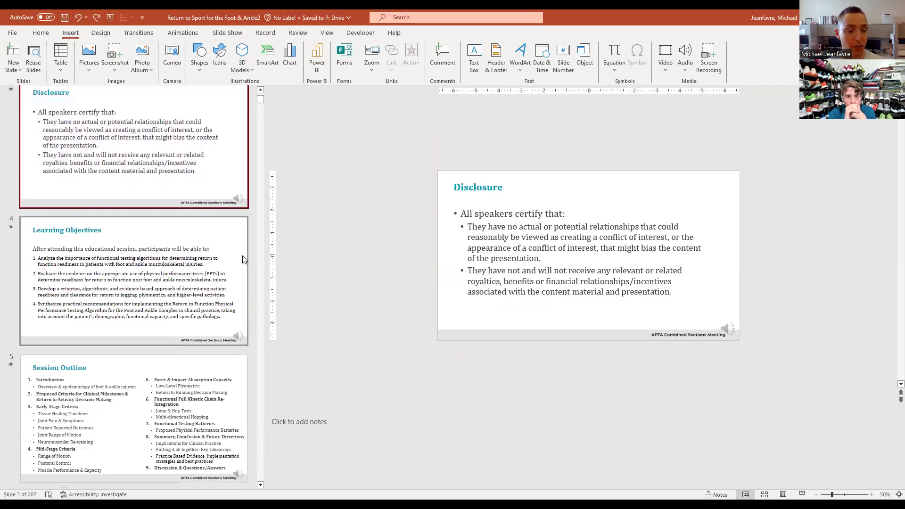
scroll(242, 255, down, 6)
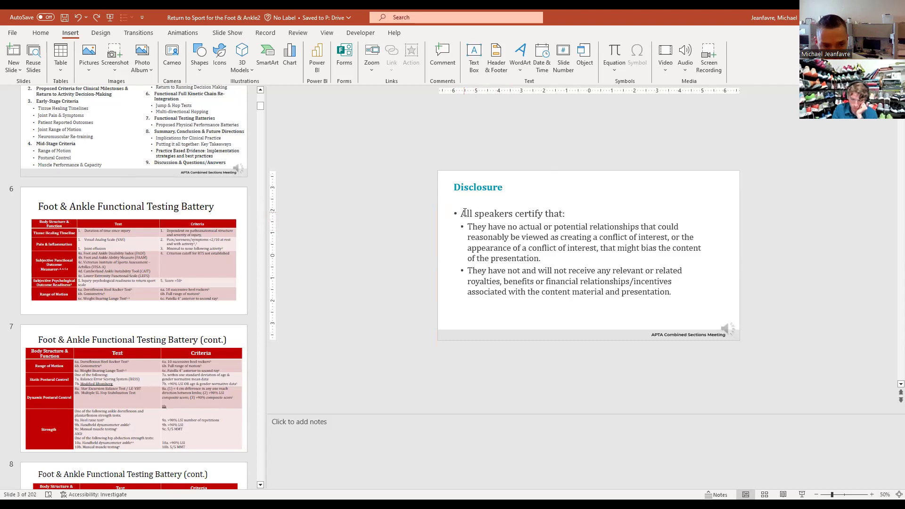
- Open slide 6 and inspect its testing battery table with the Home tab shown
click(208, 252)
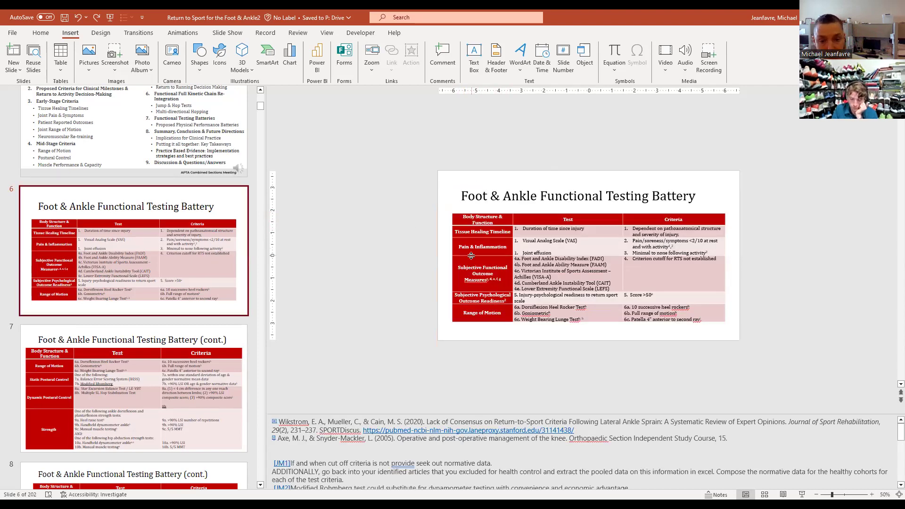
click(478, 234)
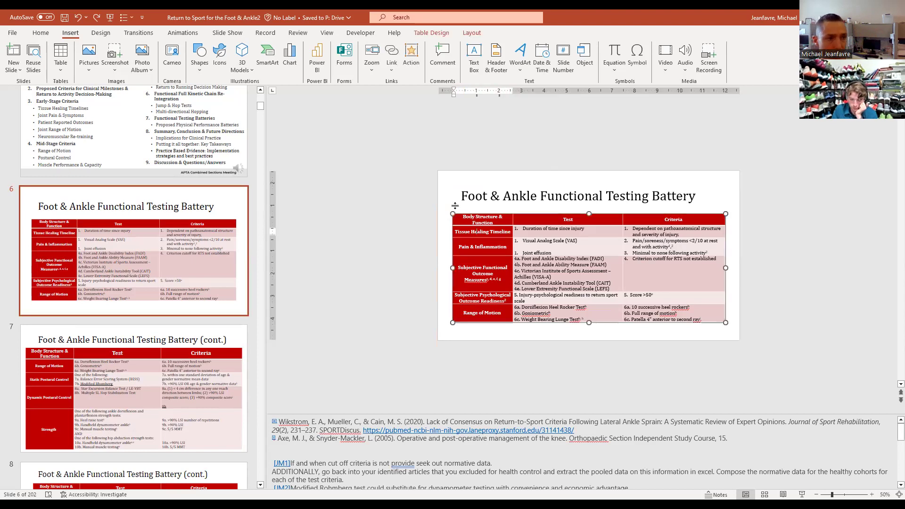
click(42, 32)
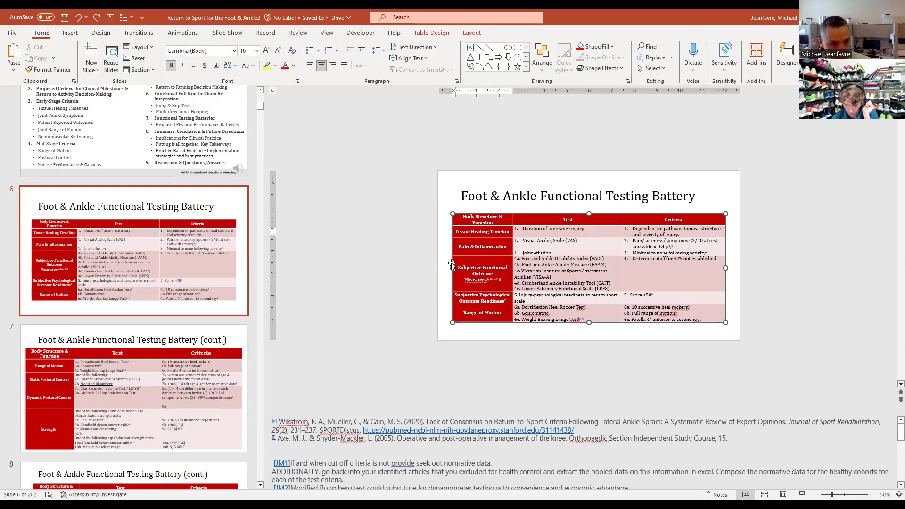
click(160, 264)
- Scroll down the thumbnails and open slide 10, Ankle & Foot Range of Motion
scroll(163, 275, down, 1)
scroll(161, 273, down, 5)
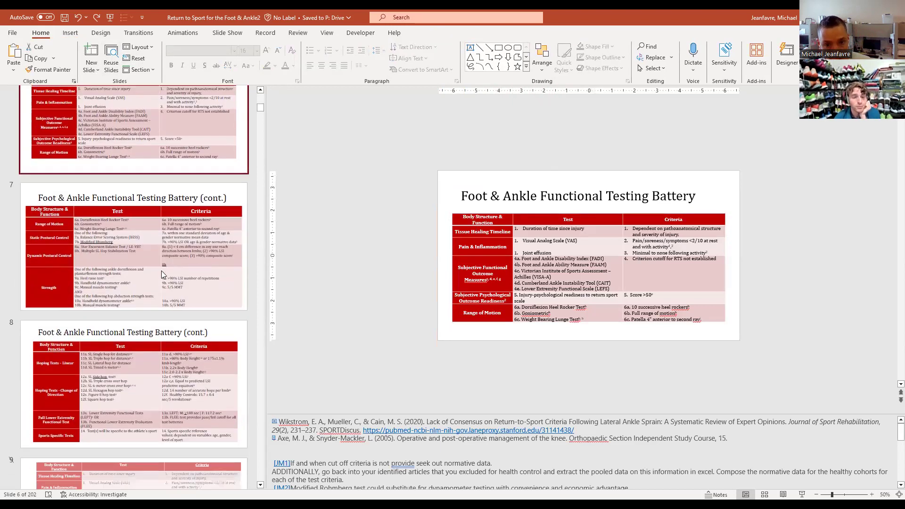
scroll(161, 270, down, 3)
click(161, 270)
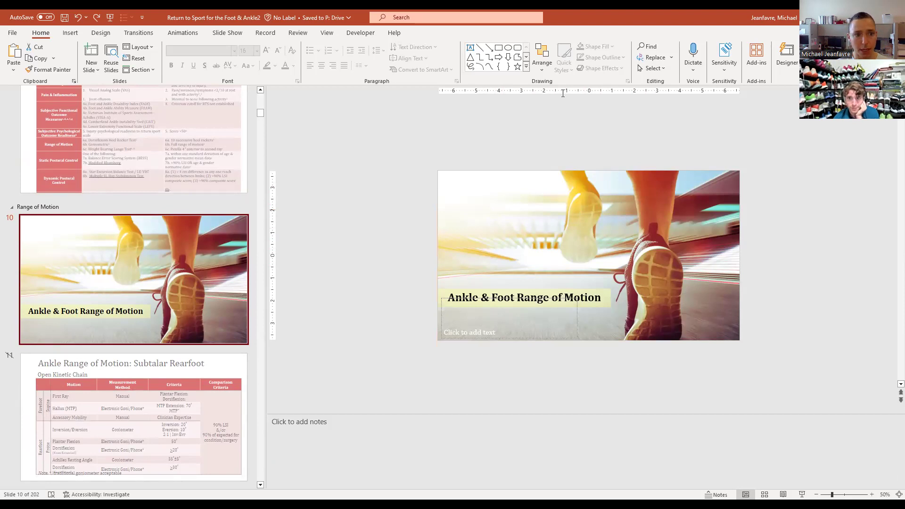
- Zoom into slide 10's running photo and compare it with slide 9's testing table
scroll(563, 93, up, 5)
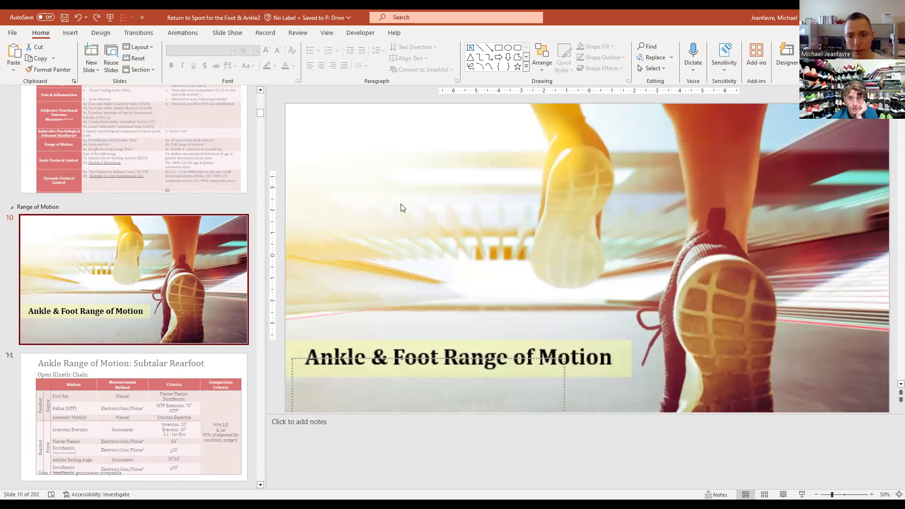
click(366, 351)
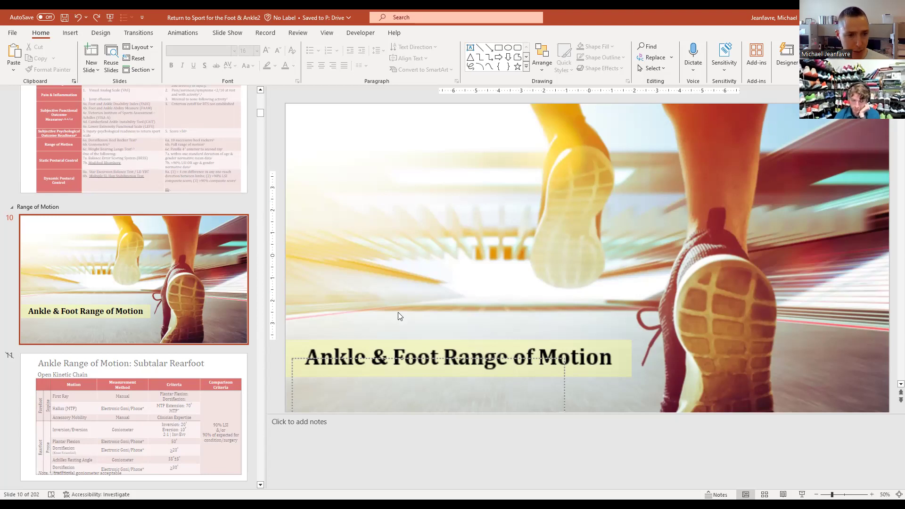
click(184, 161)
click(186, 286)
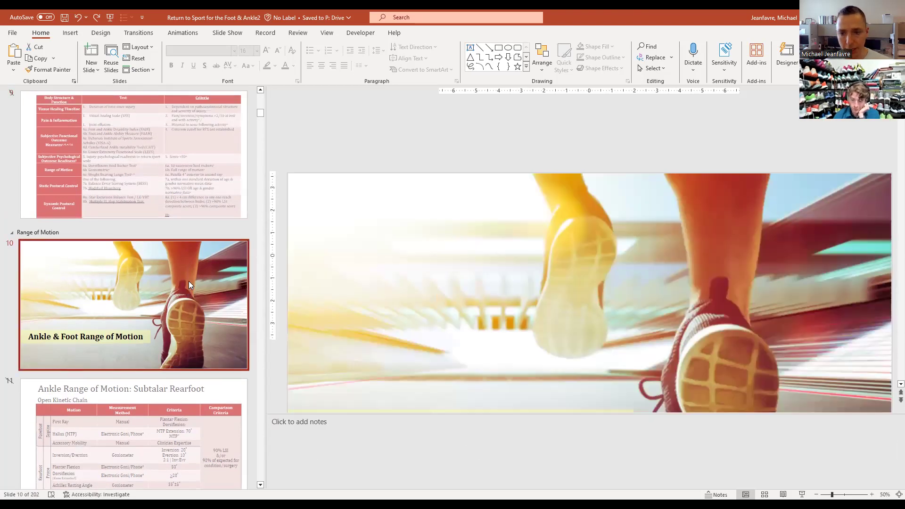
click(175, 177)
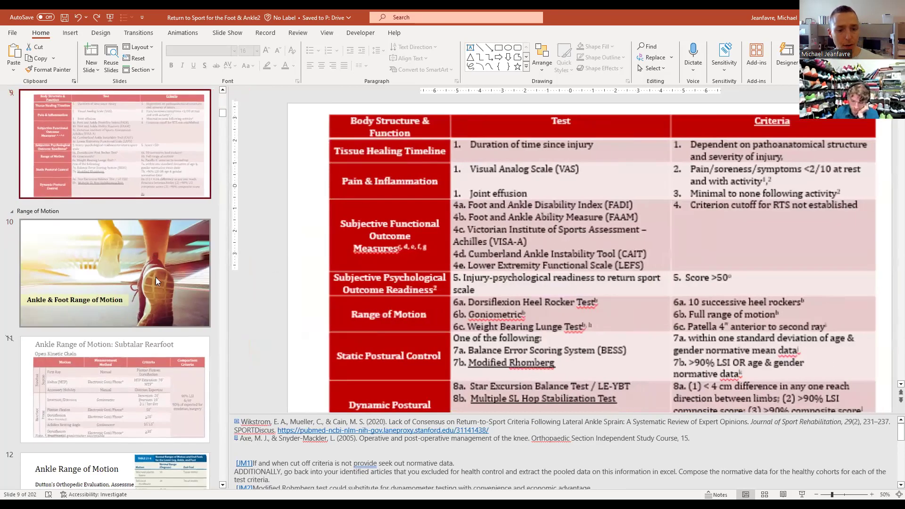
click(156, 277)
- Fit section slide 10 back to the window
scroll(186, 198, down, 2)
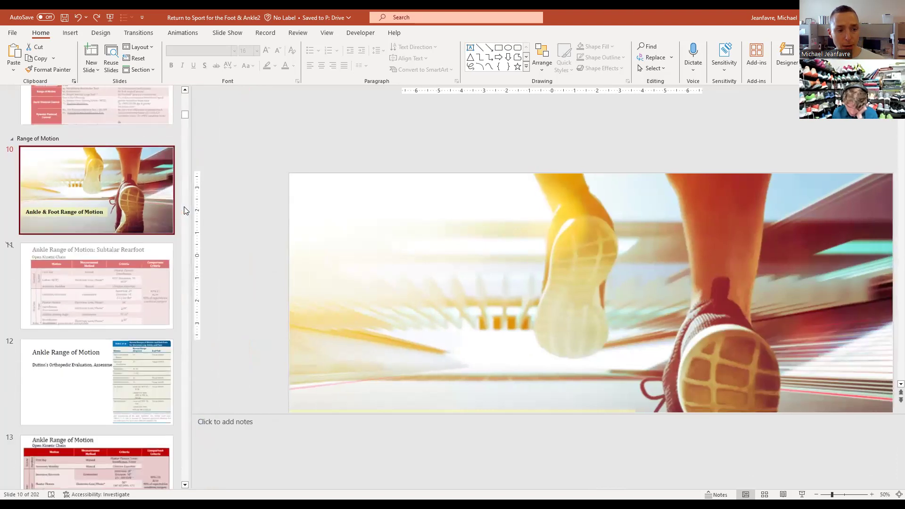
click(217, 197)
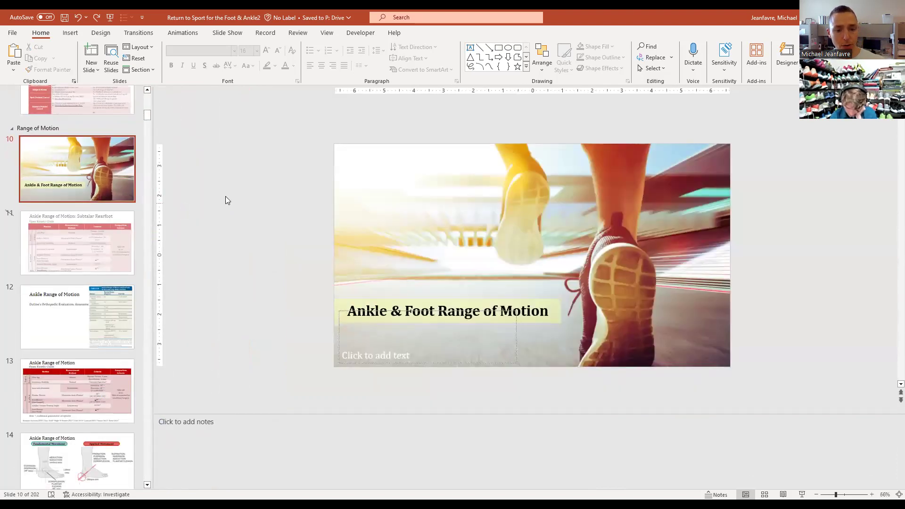
click(103, 176)
scroll(105, 193, up, 1)
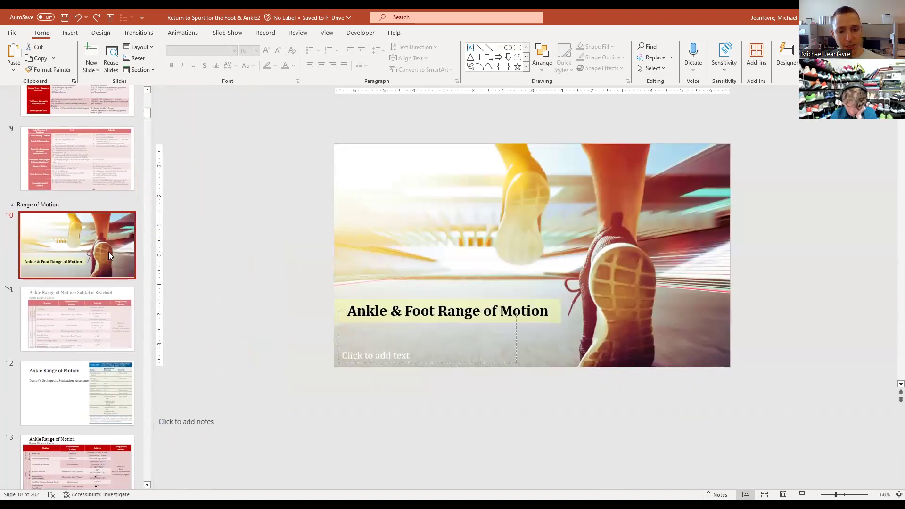
scroll(110, 263, up, 3)
scroll(111, 262, down, 3)
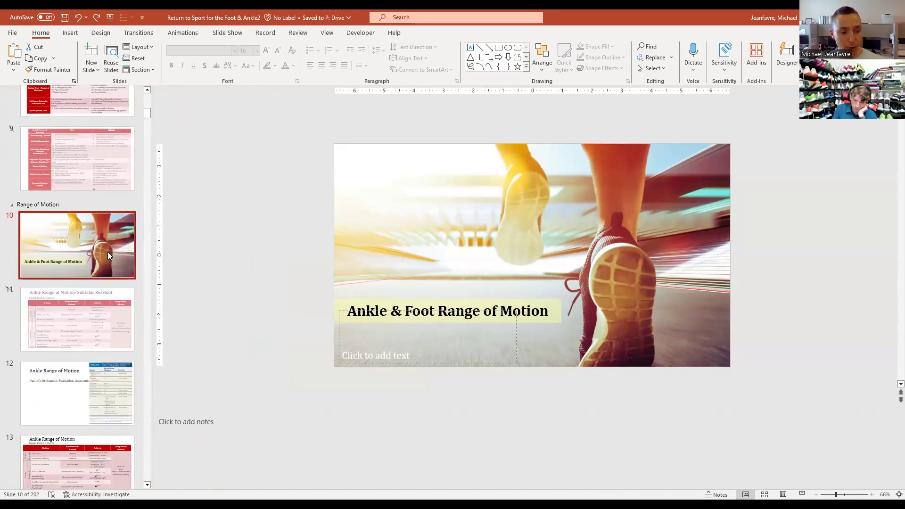
scroll(108, 255, up, 14)
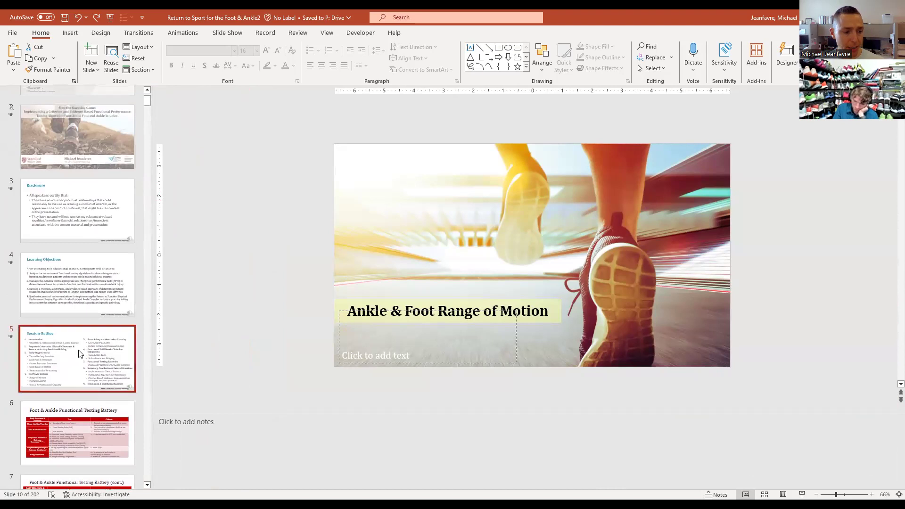
- Open slide 5, Session Outline, and select its Early-Stage Criteria through Neuromuscular Re-training items
click(78, 354)
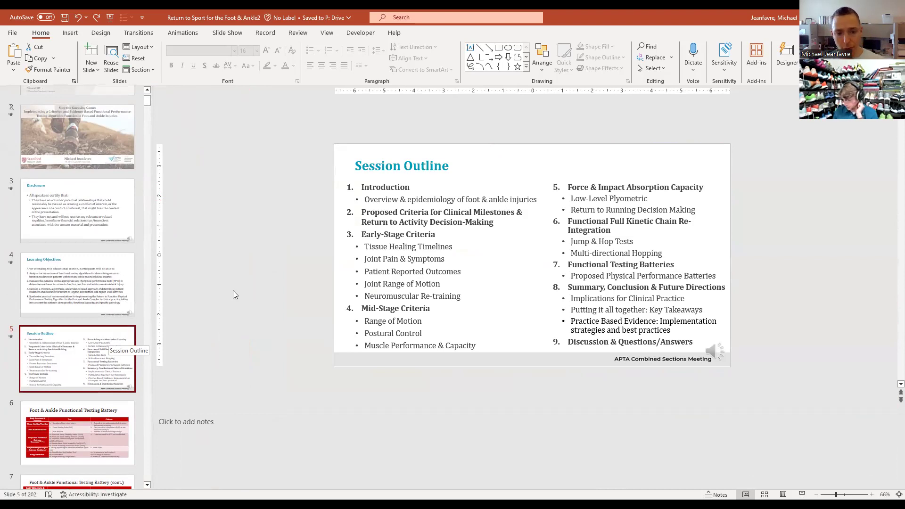
click(361, 235)
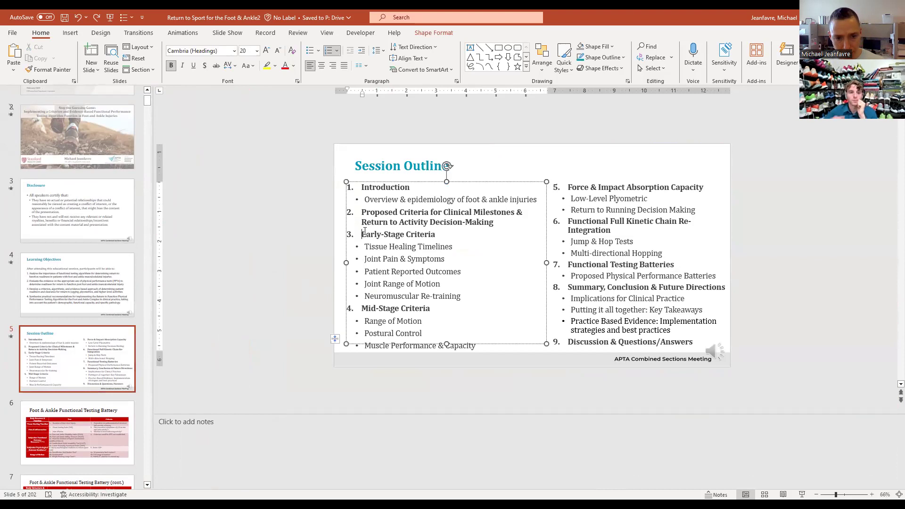
shift+click(467, 296)
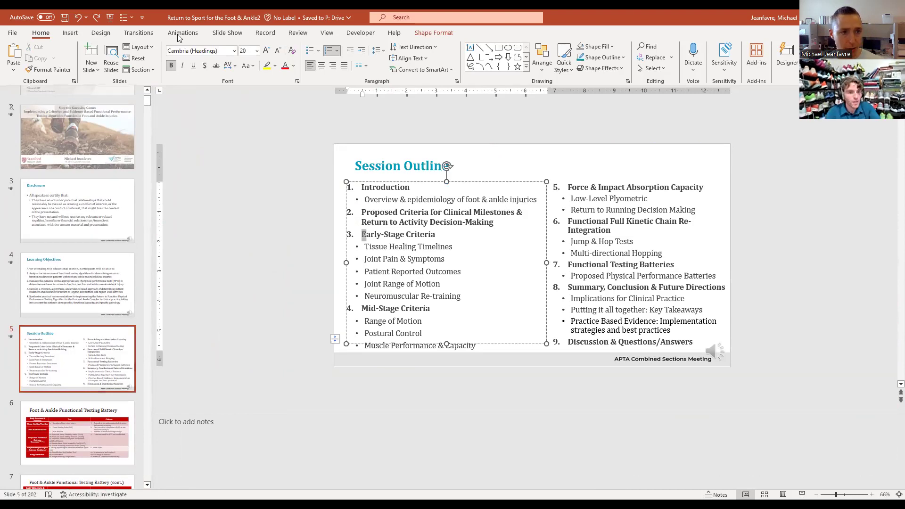
click(183, 32)
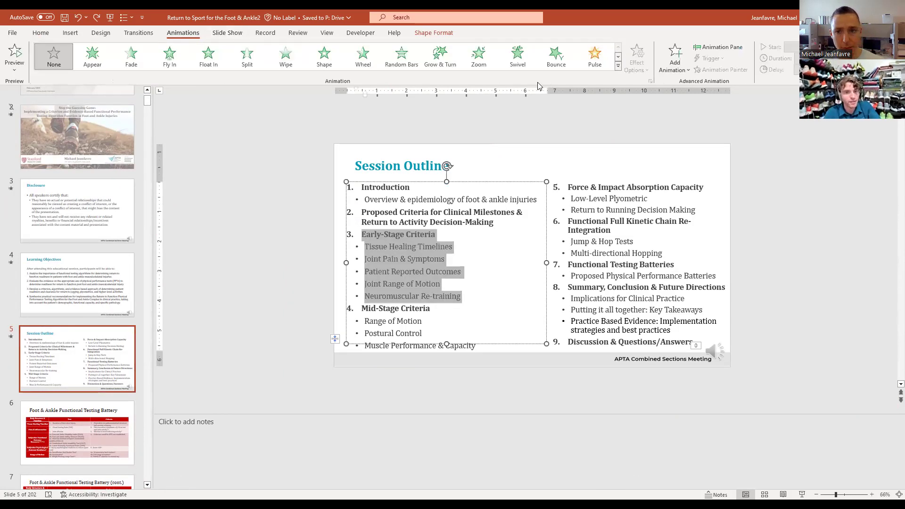
- Add a red Brush Color emphasis animation to the Early-Stage Criteria heading and items, then preview it
click(685, 74)
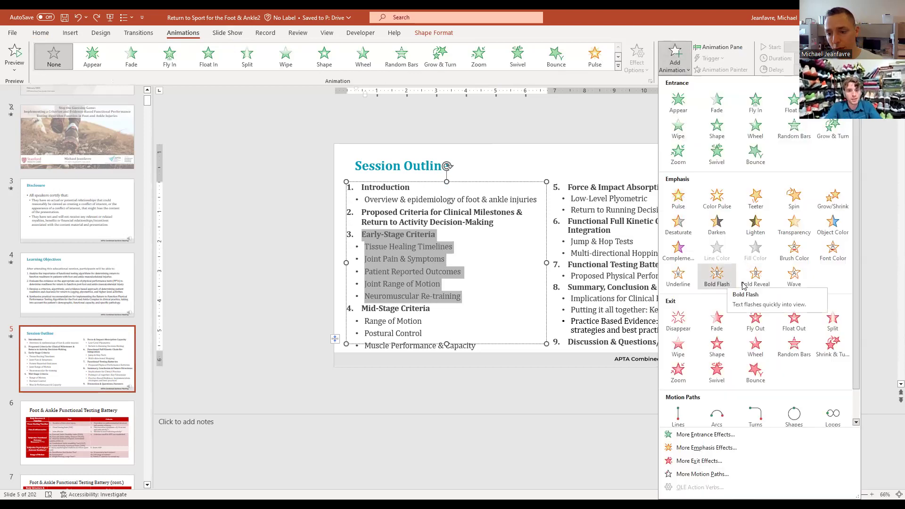
click(791, 258)
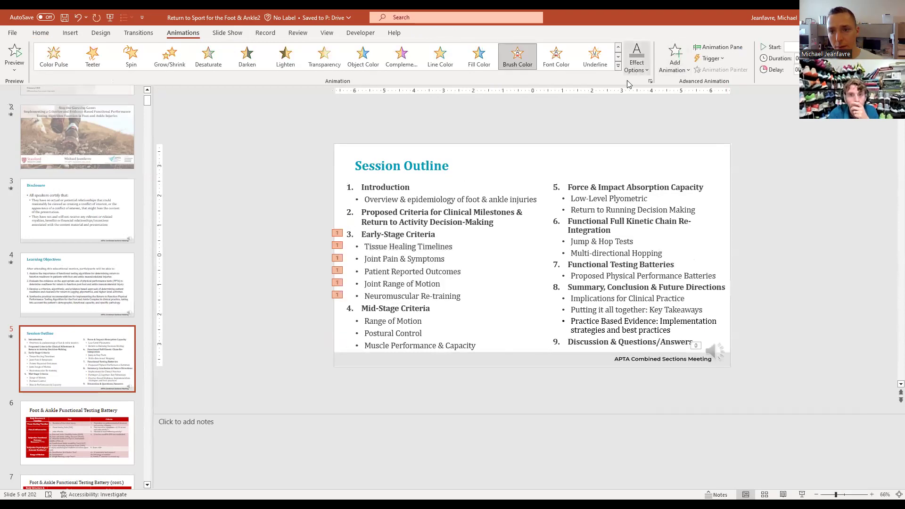
click(637, 71)
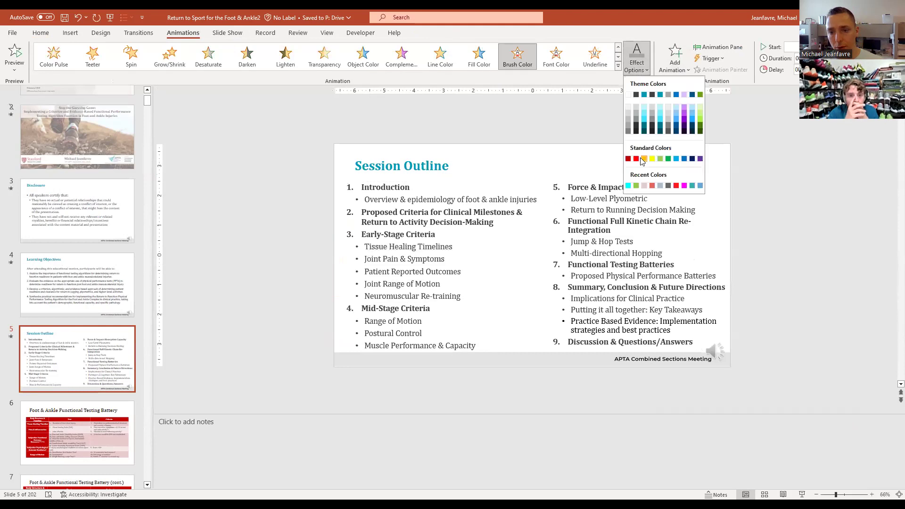
click(635, 159)
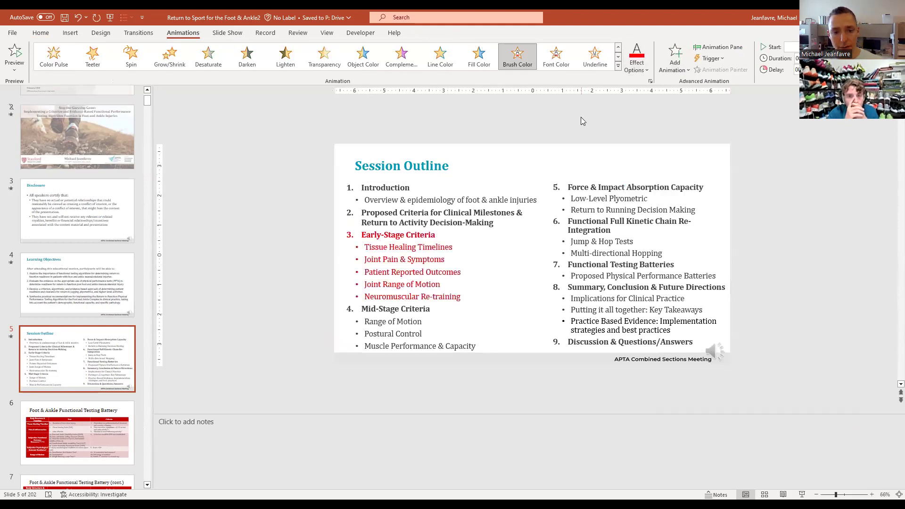
click(11, 56)
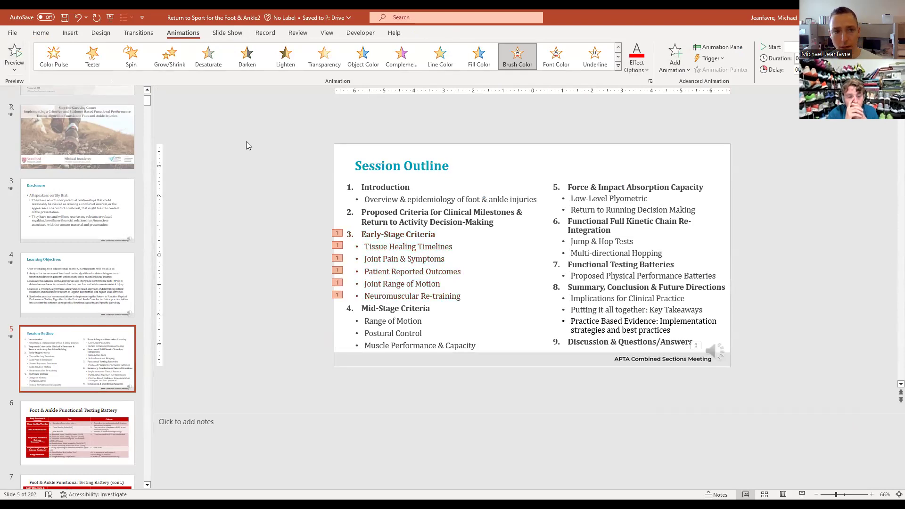
- Undo the Brush Color animation on slide 5 and scroll down the slide thumbnails
click(78, 17)
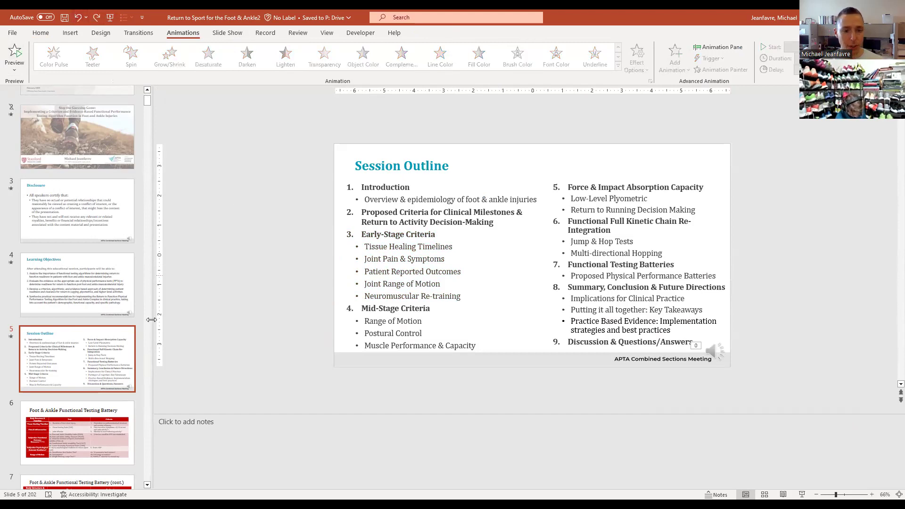
scroll(116, 340, down, 1)
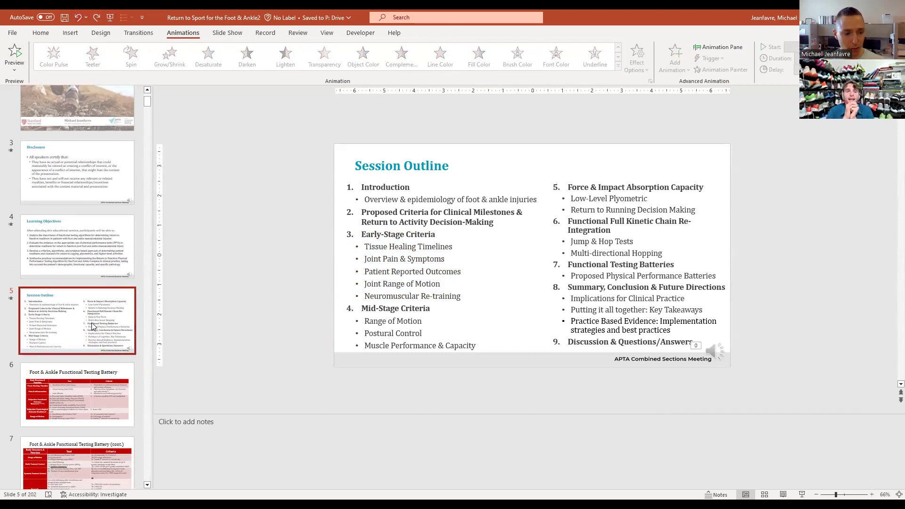
scroll(93, 326, down, 10)
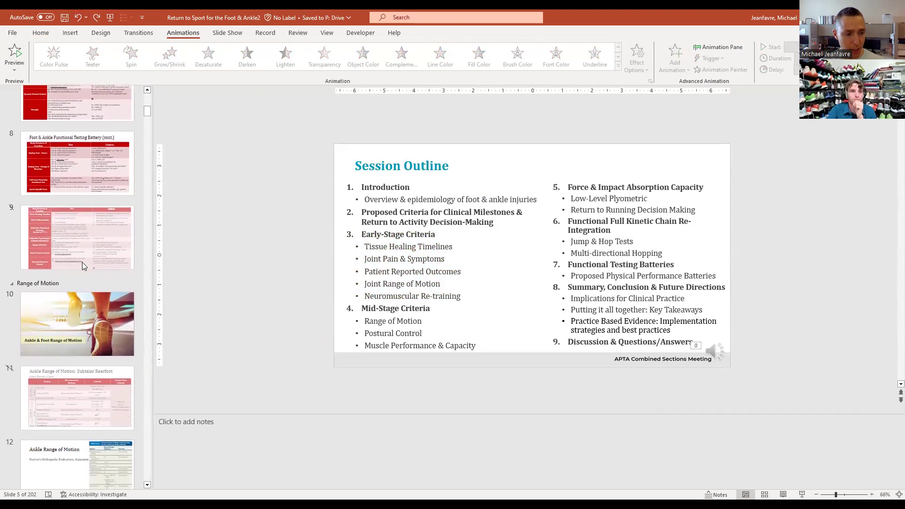